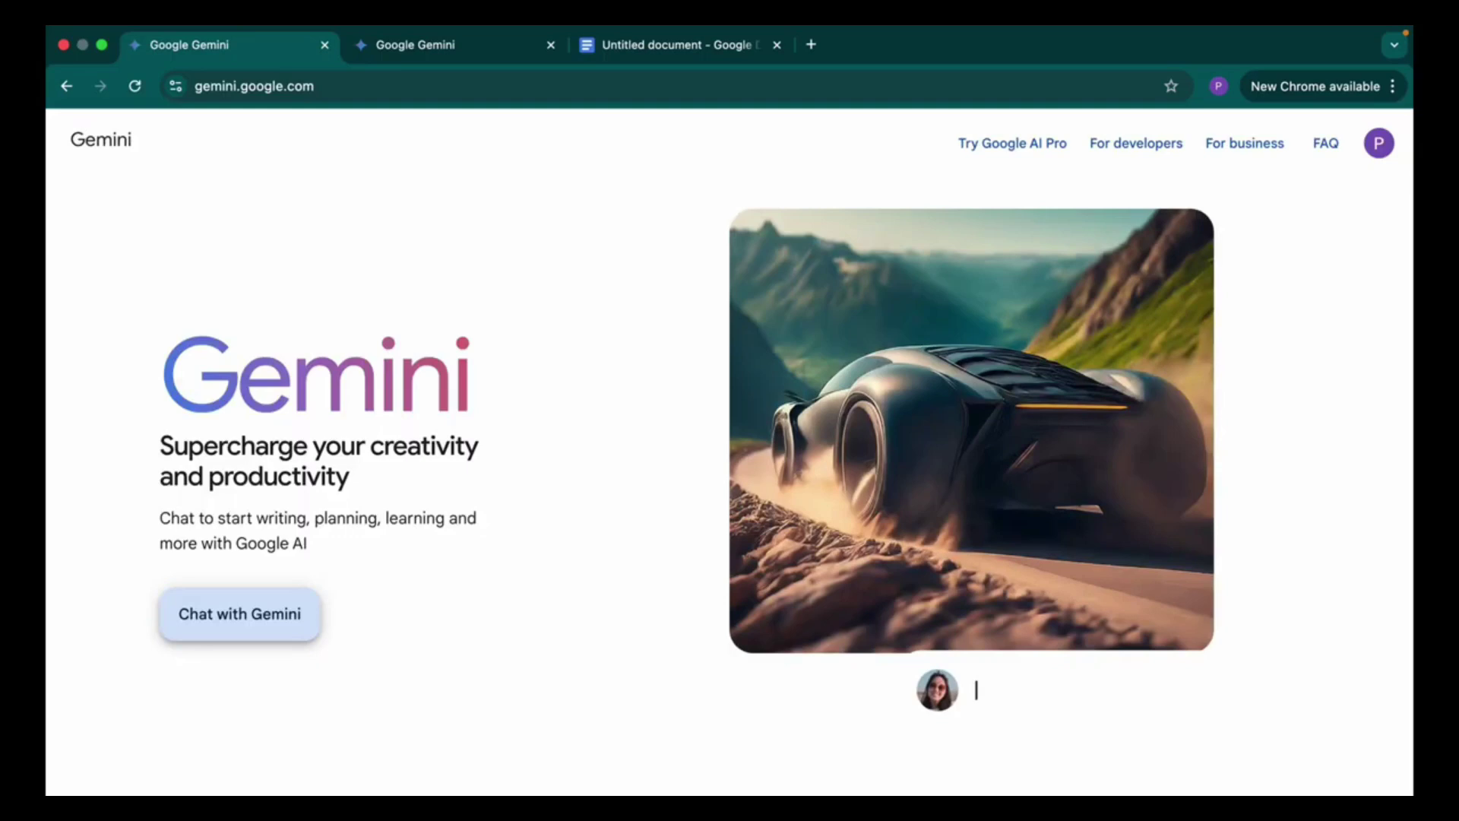
Start a chat with Gemini from its landing page
click(239, 613)
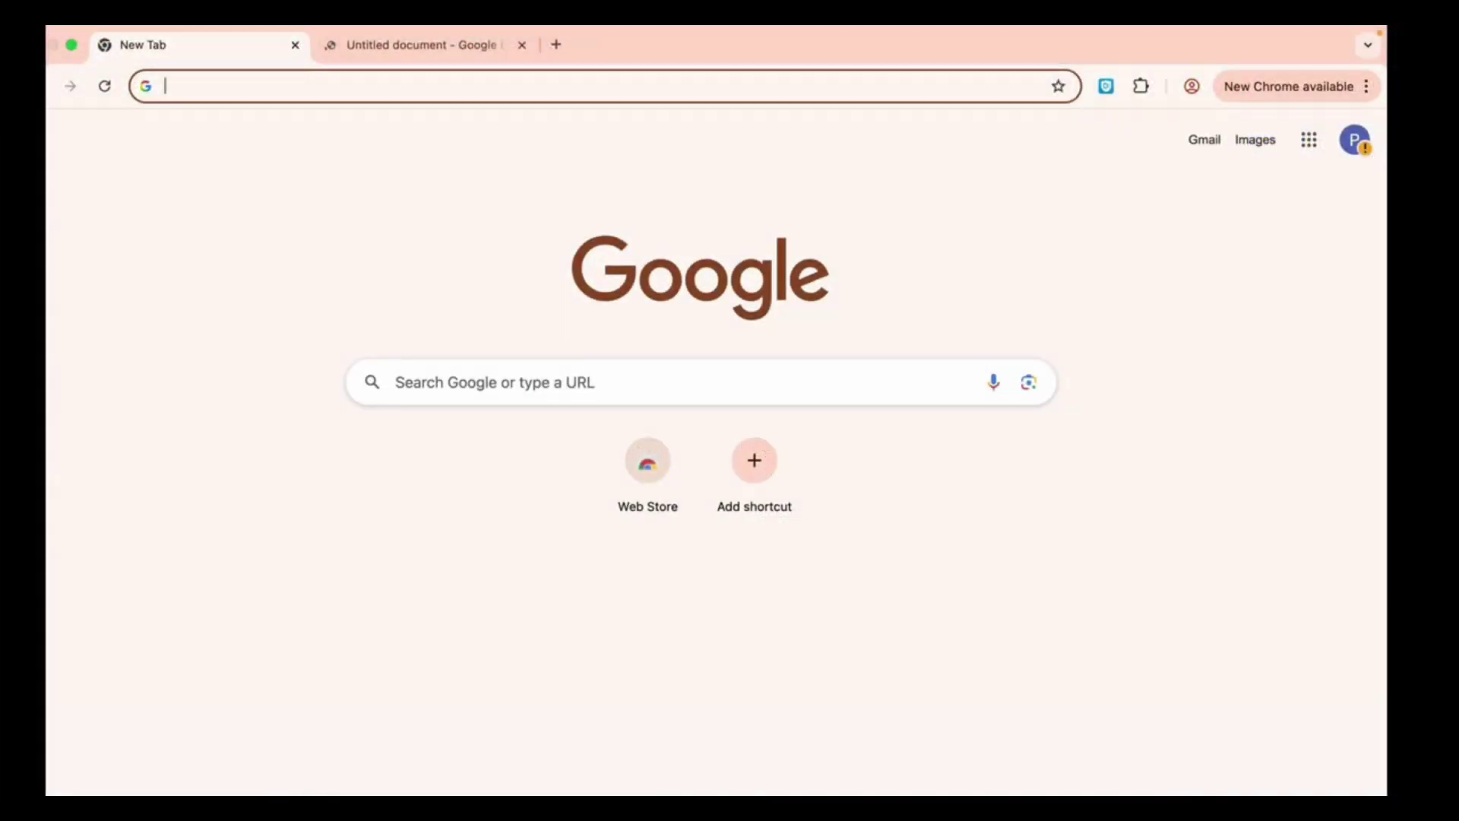
Search Google for "veo3" and open the Google DeepMind Veo page
text(veo3)
key(Return)
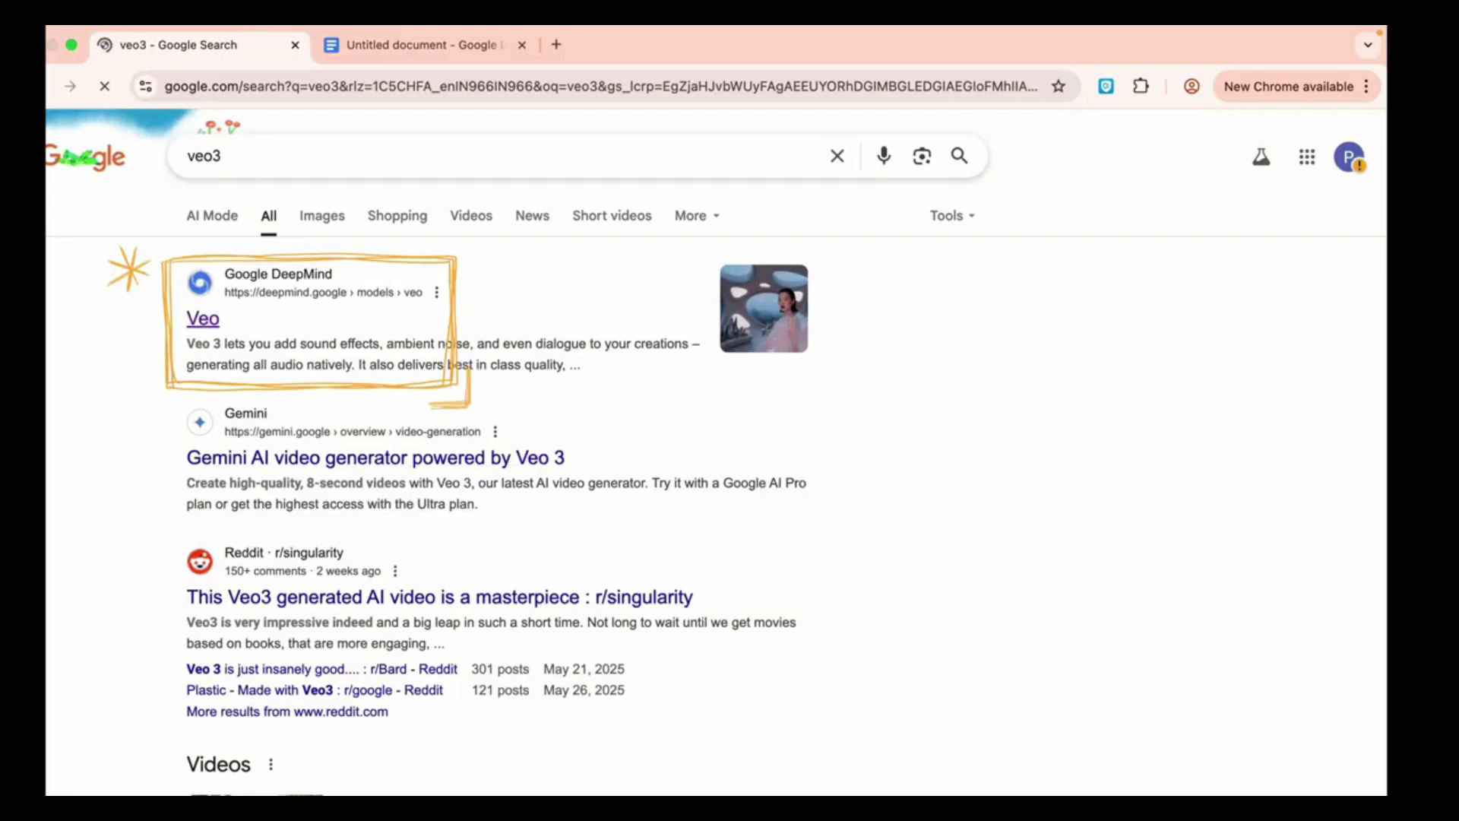
click(202, 318)
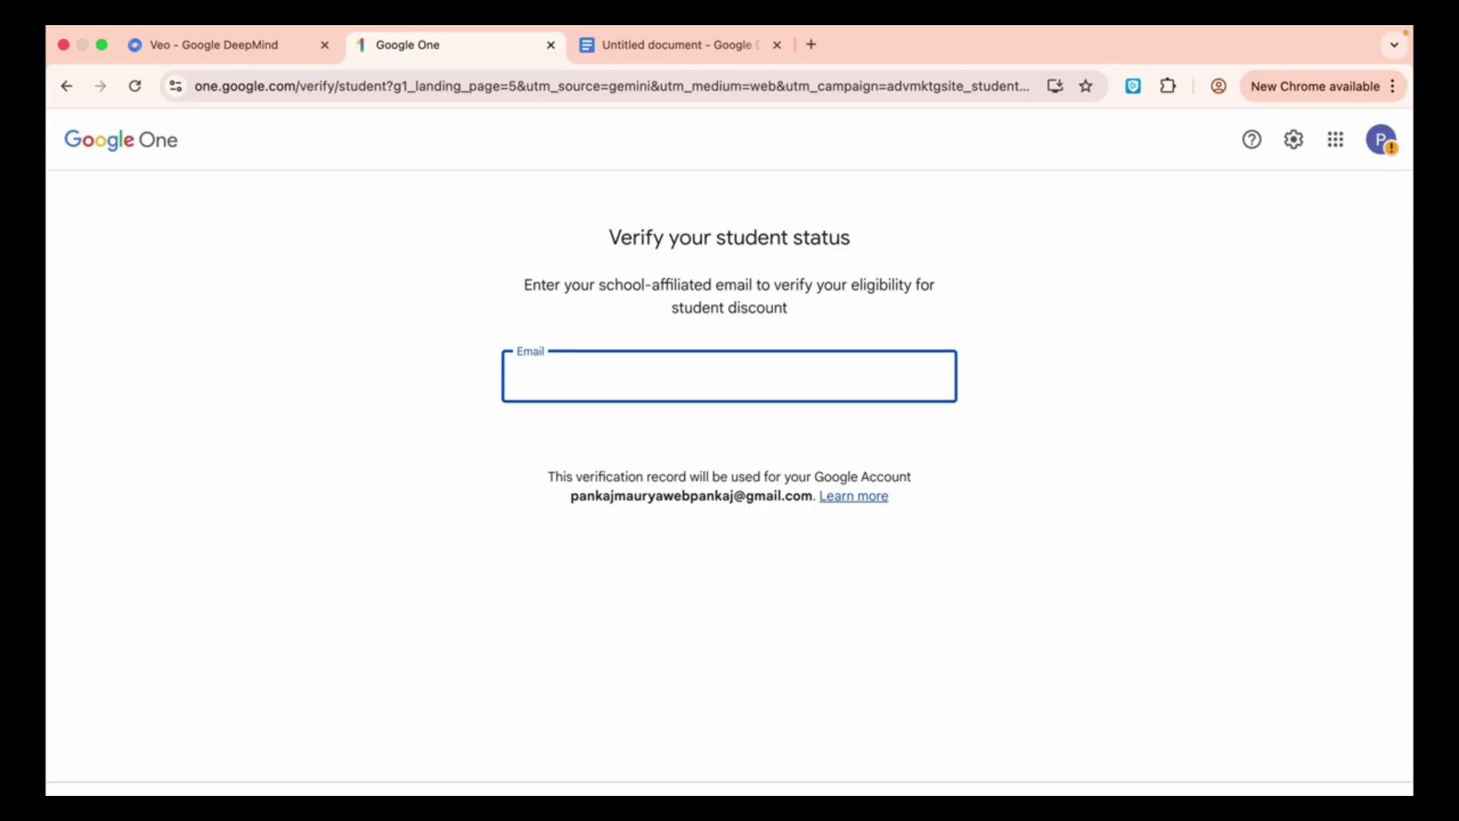
Search Google for "edu pl temporary mail" in a new tab
click(810, 44)
text(esu p)
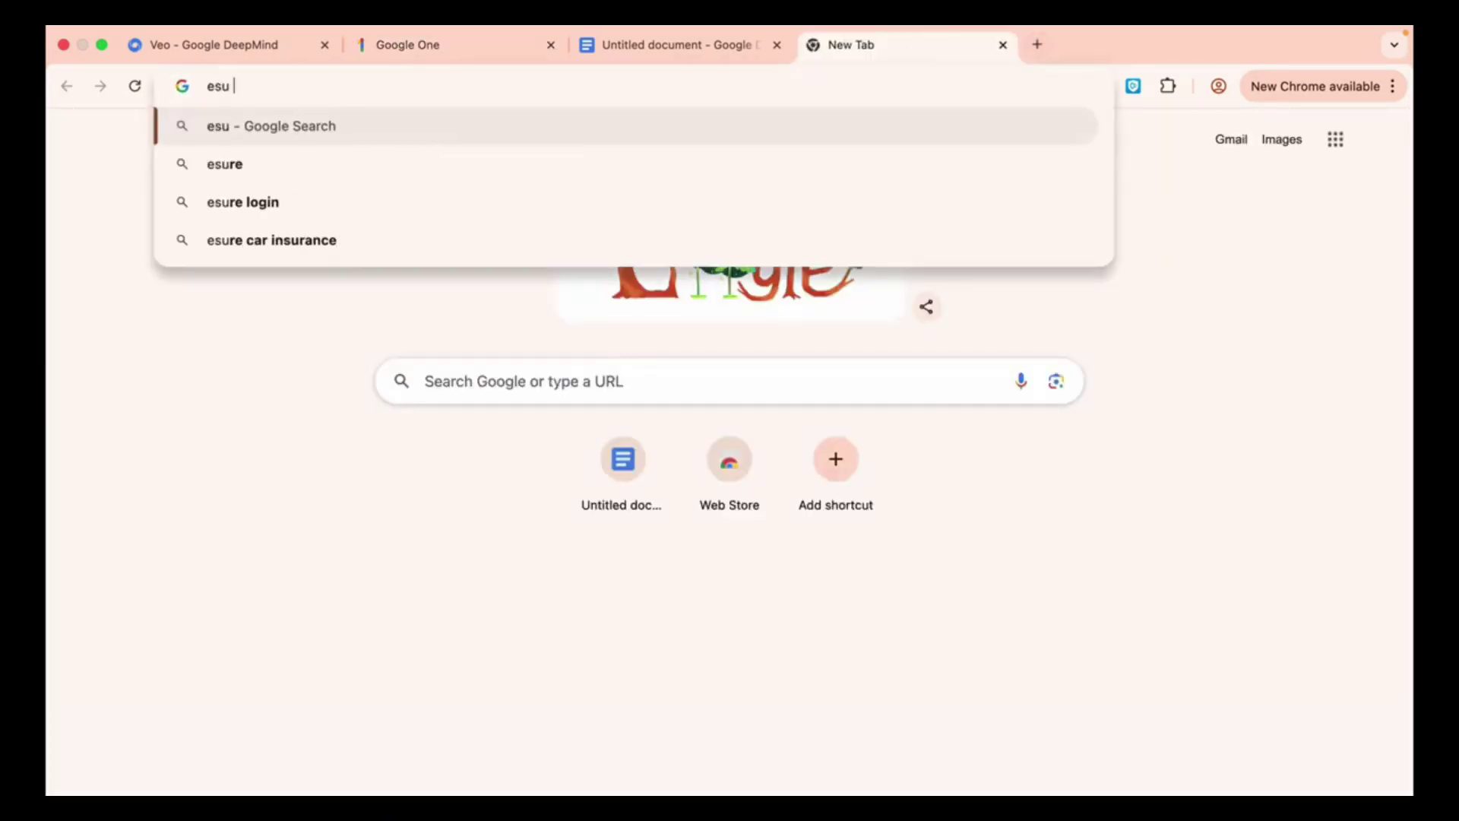
key(BackSpace)
key(BackSpace)
key(BackSpace)
key(BackSpace)
text(du pl temporary mail)
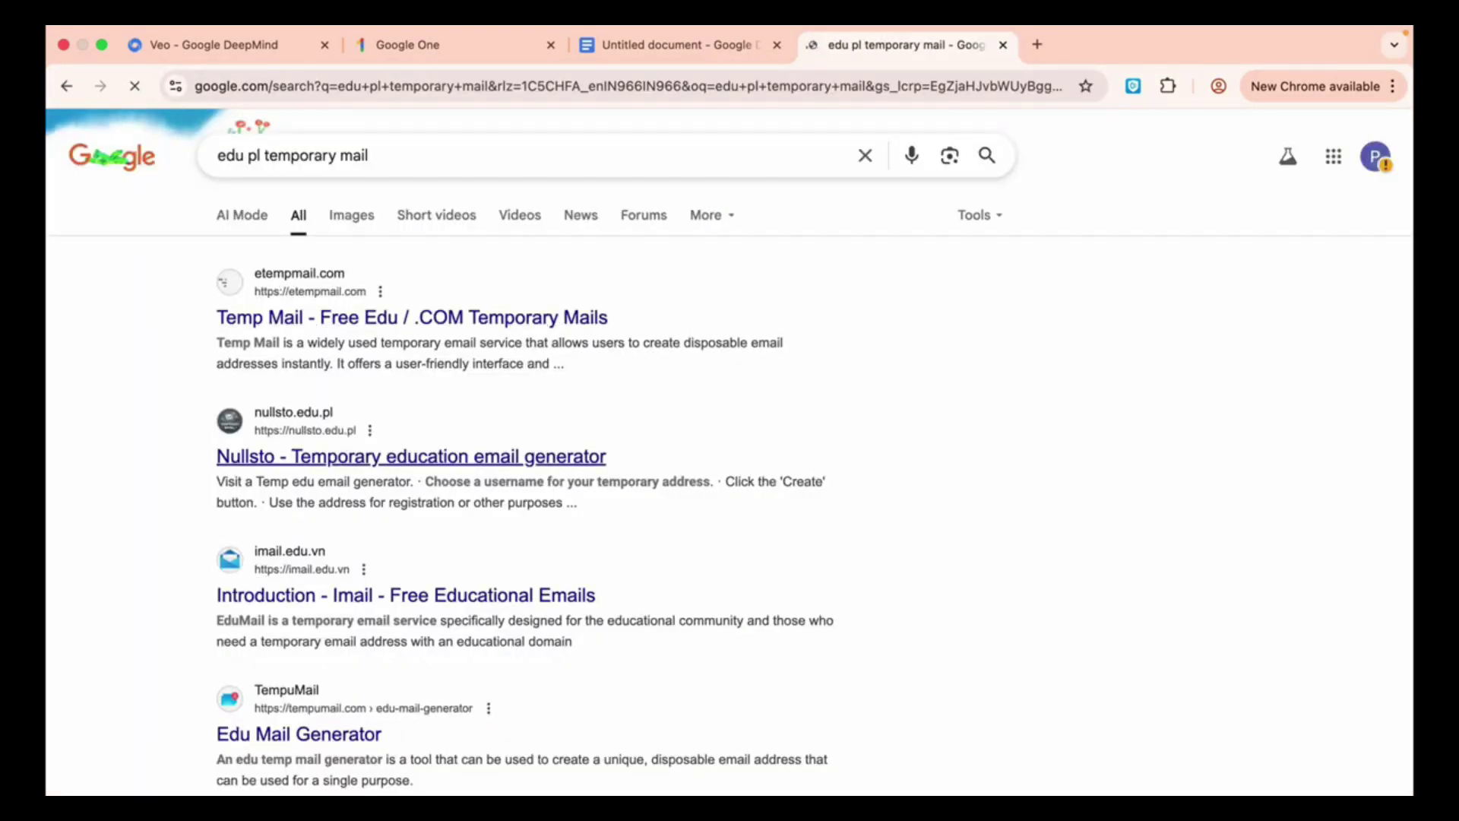
Open the Nullsto temporary education email generator and choose nullsto.edu.pl as the address domain
click(410, 456)
scroll(729, 451, down, 4)
scroll(729, 452, up, 2)
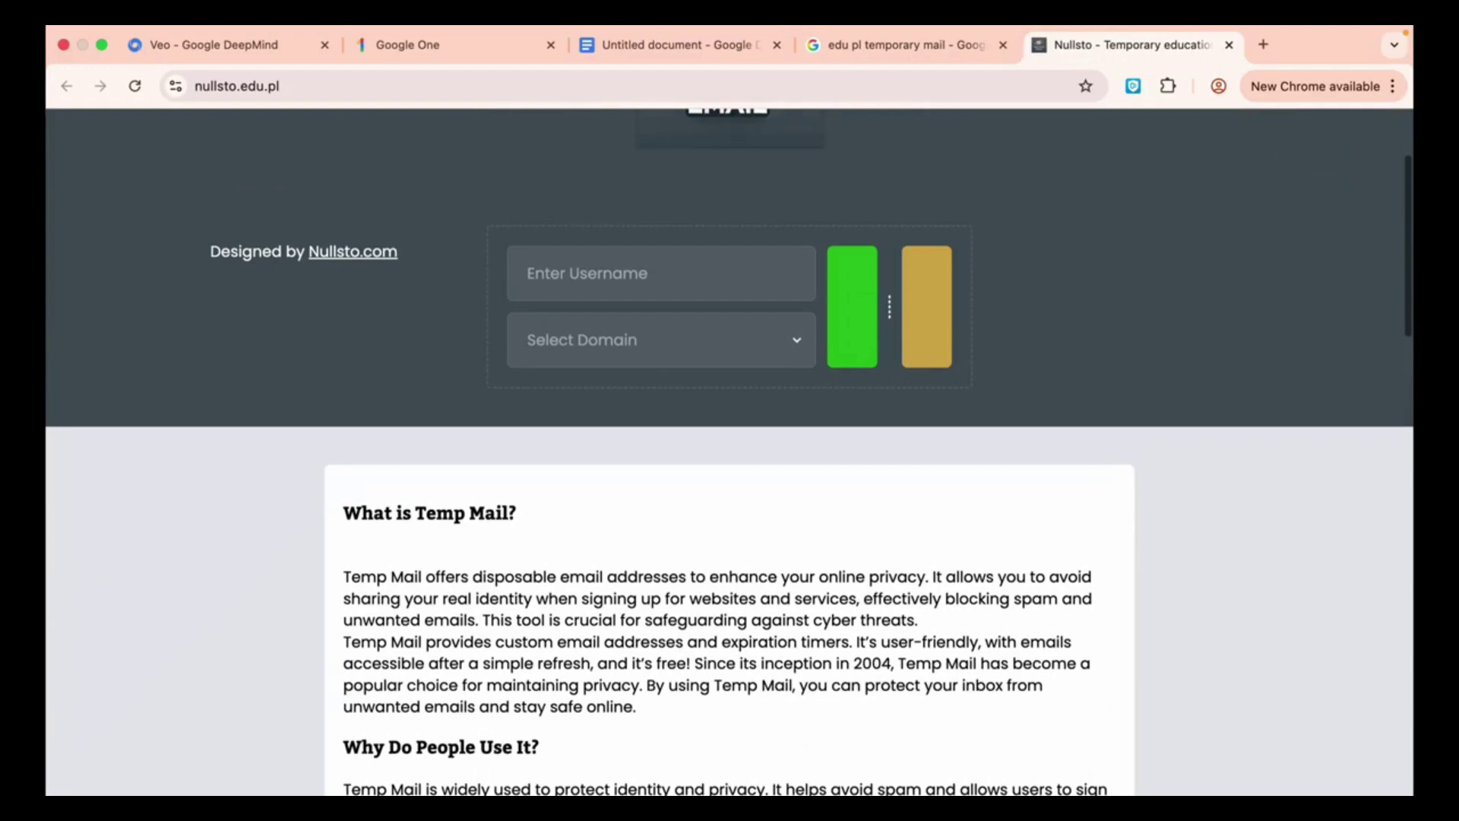
click(660, 340)
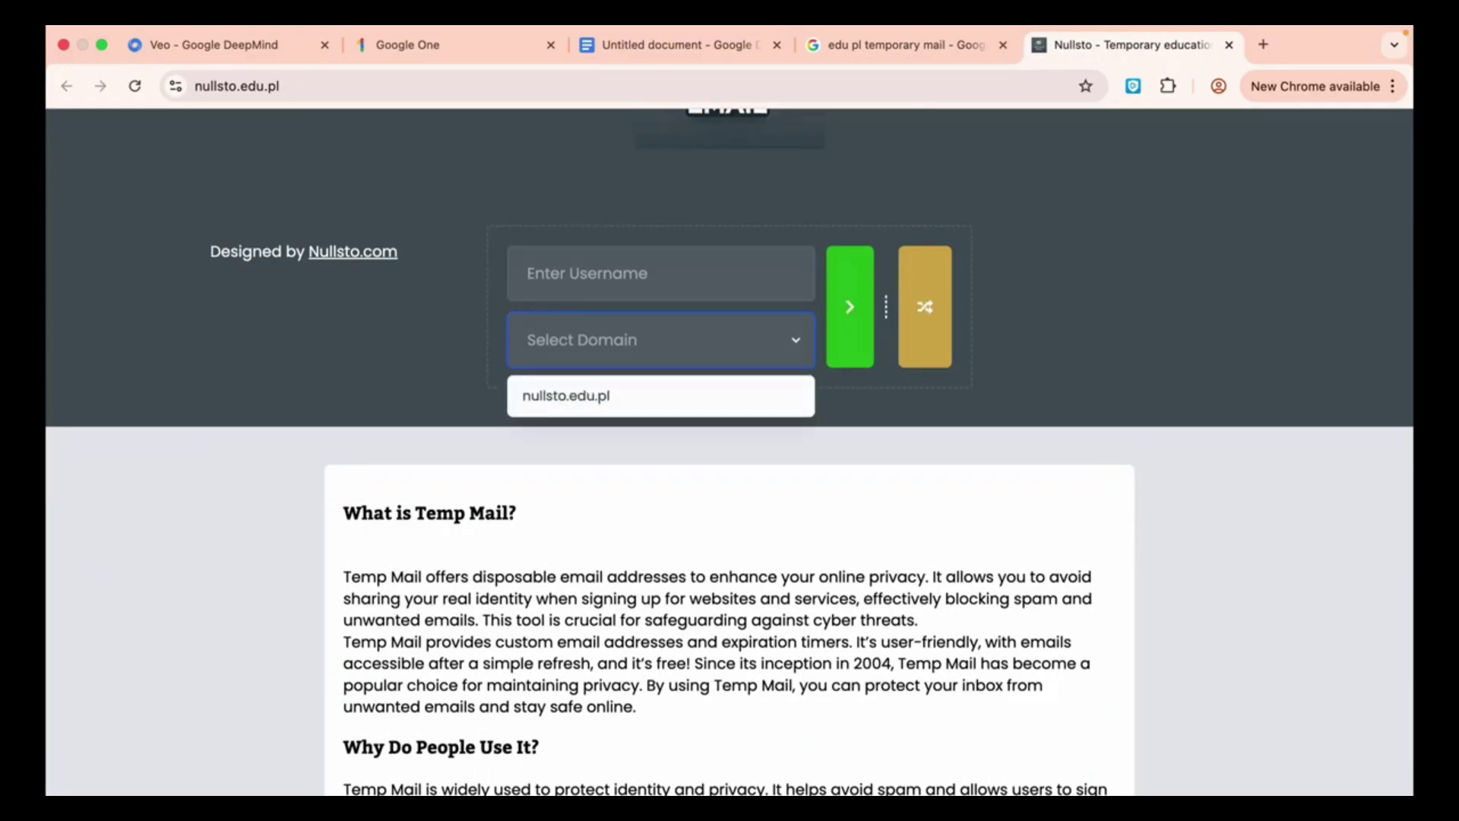
click(659, 395)
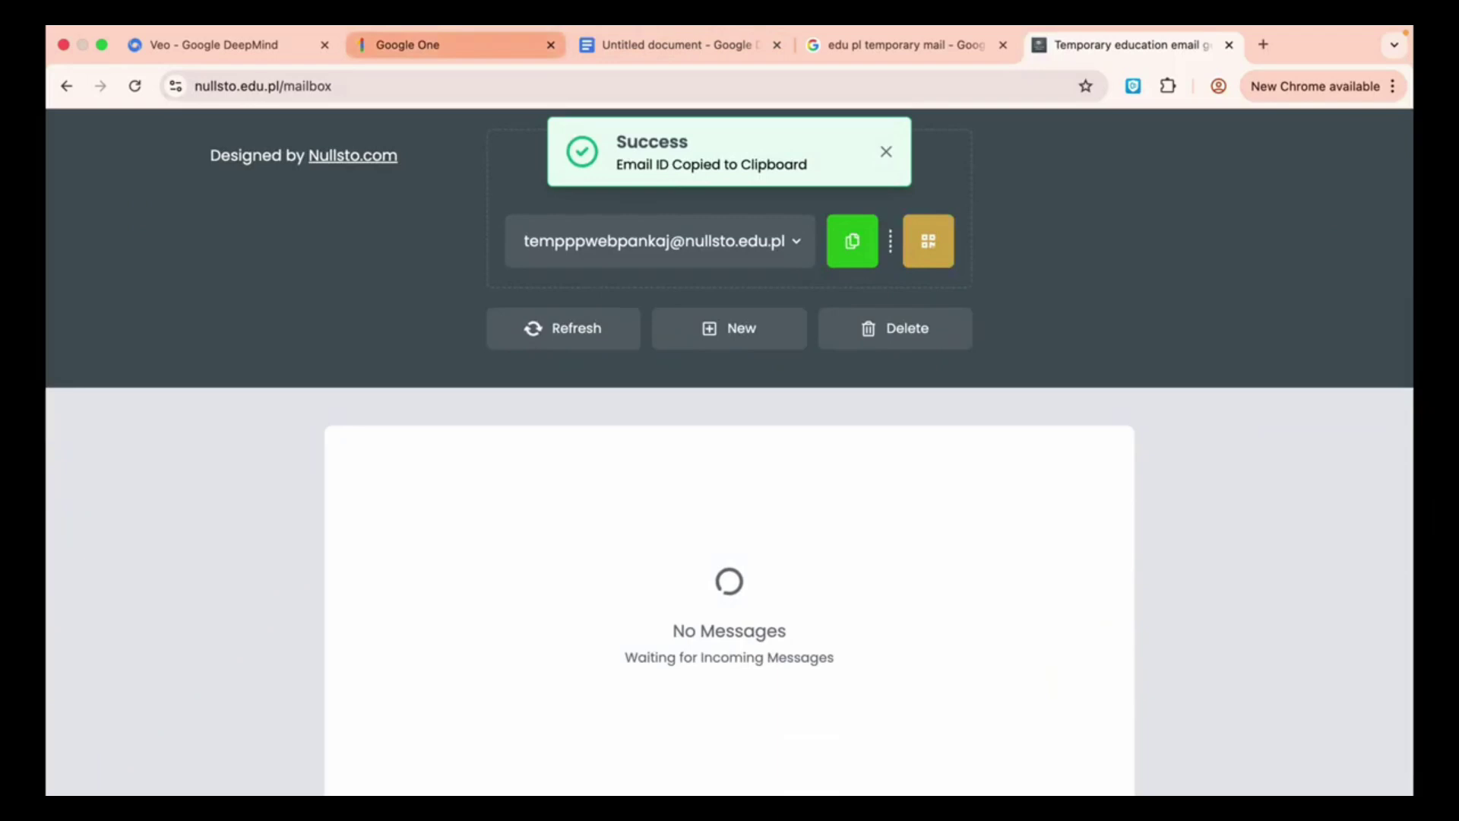
Return to the Google One student verification page and submit the copied temporary email address
click(407, 45)
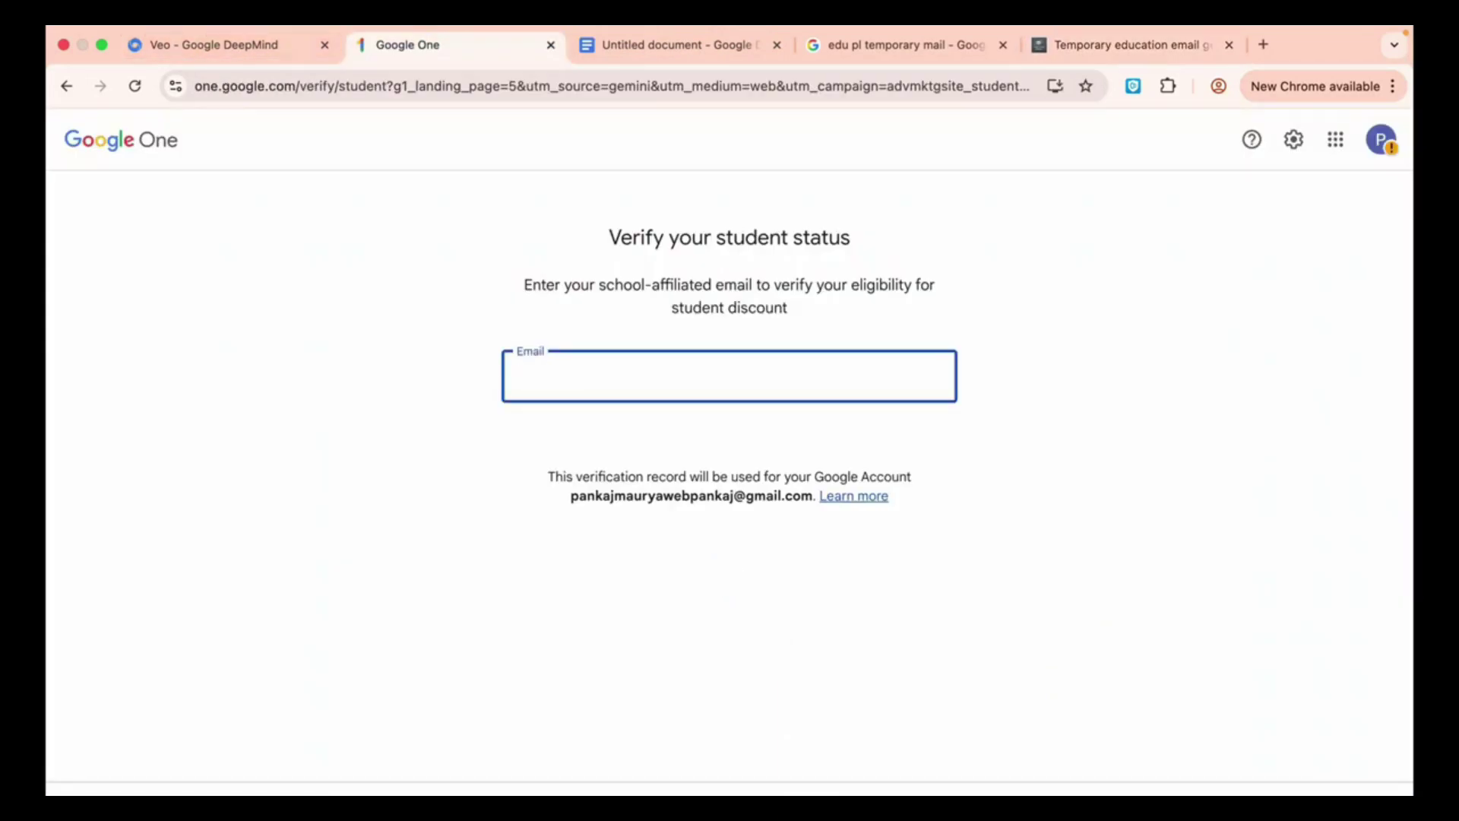
key(Return)
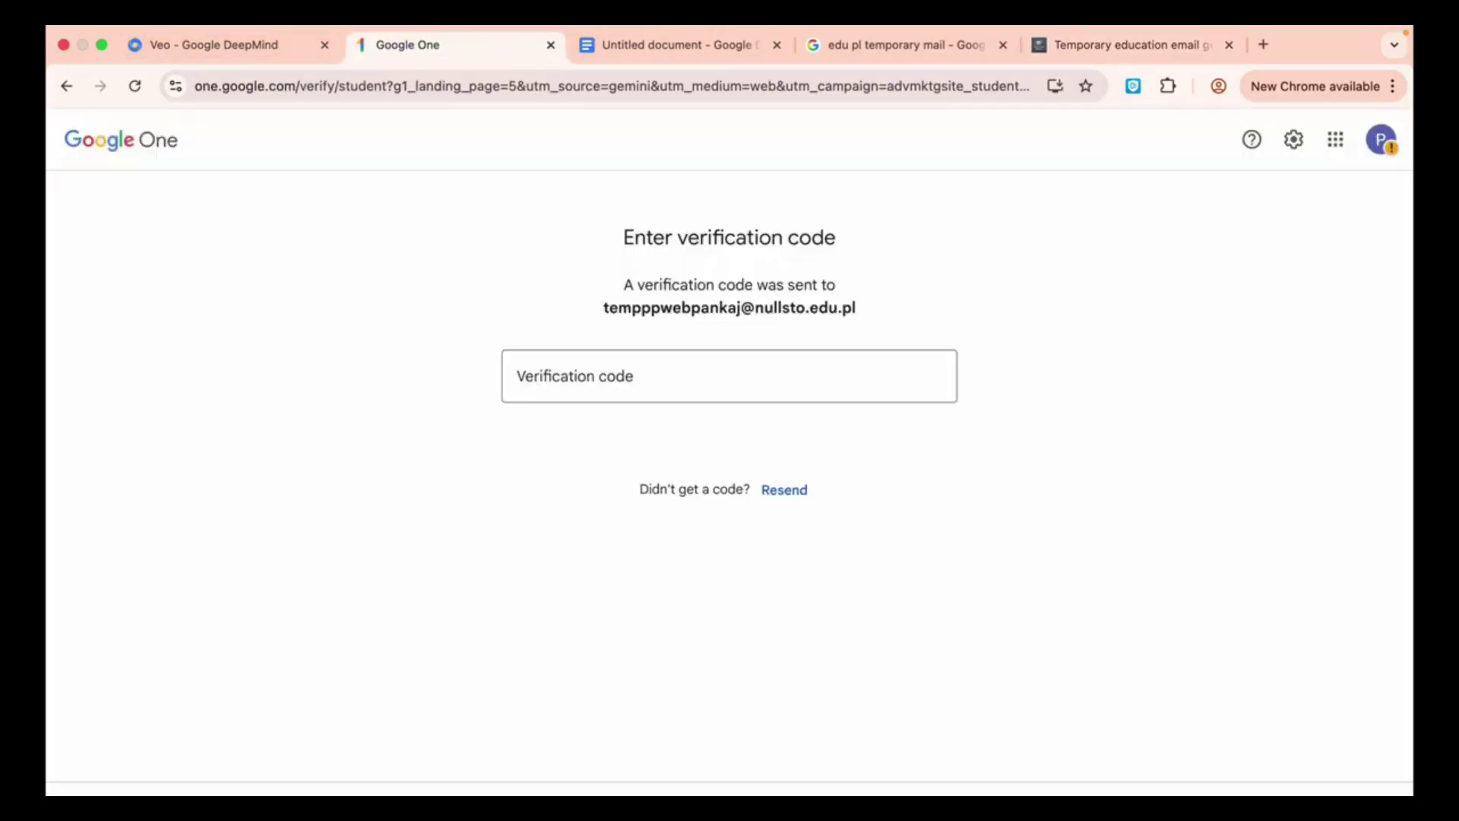
Open Google's student verification message in the temporary mailbox and copy its verification code
click(1131, 45)
click(1079, 514)
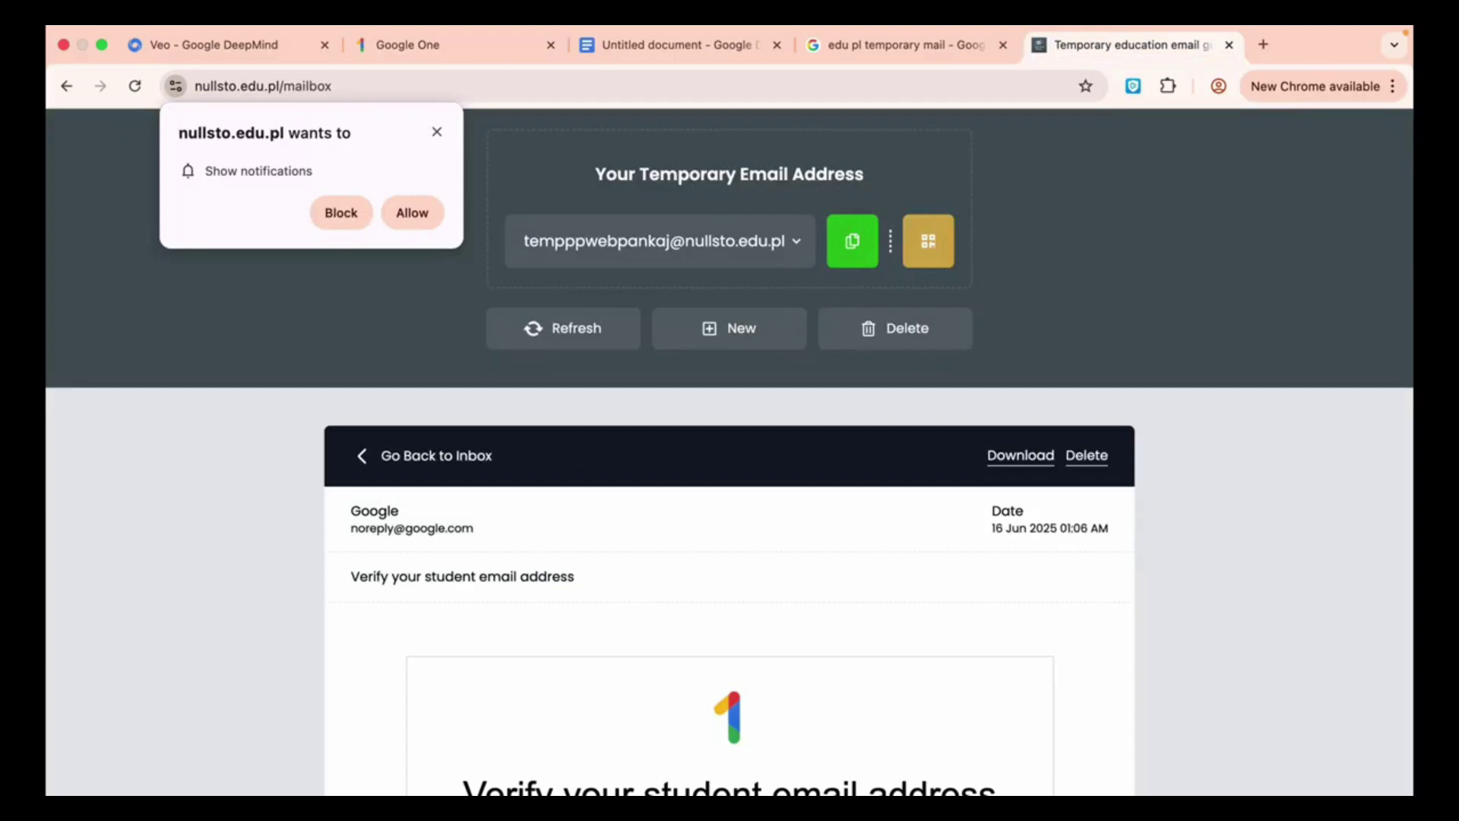
scroll(730, 487, down, 5)
double_click(728, 541)
key(super+c)
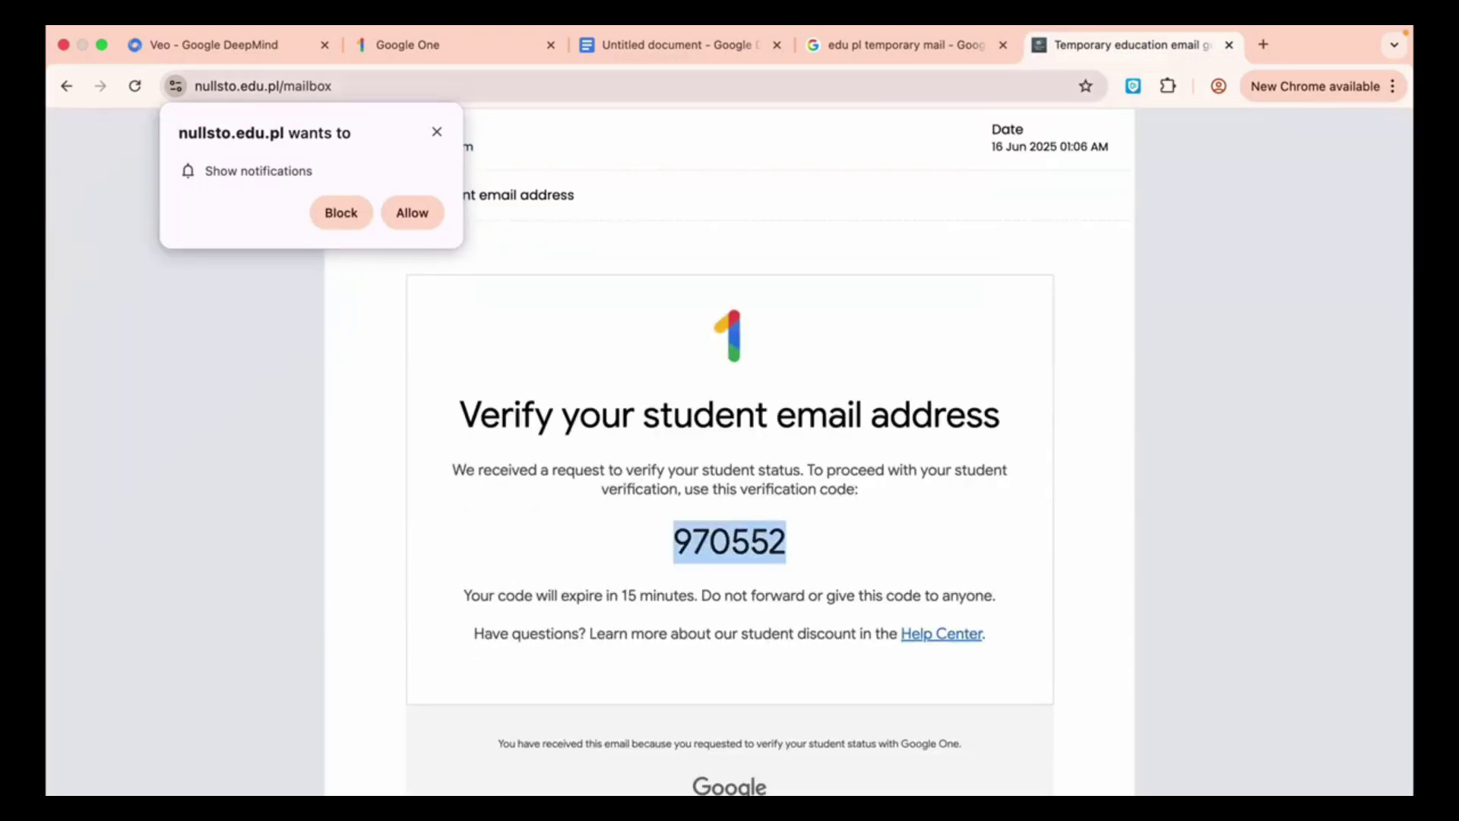
Paste the copied verification code into the verification code field on the Google One page
click(454, 45)
click(728, 375)
key(super+v)
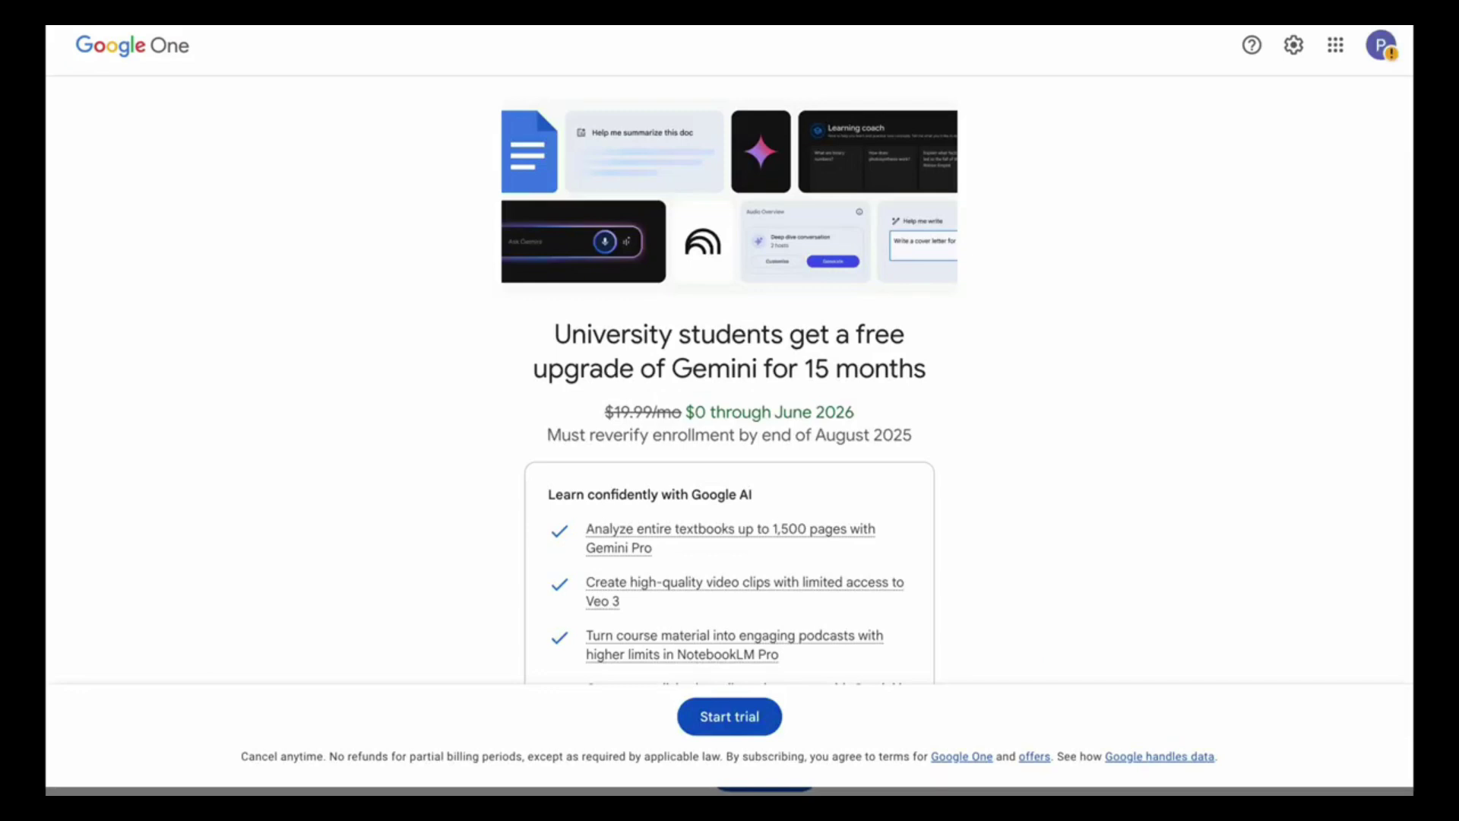
Review the student Gemini trial offer and dismiss the Google Play payment method dialog
scroll(729, 380, down, 3)
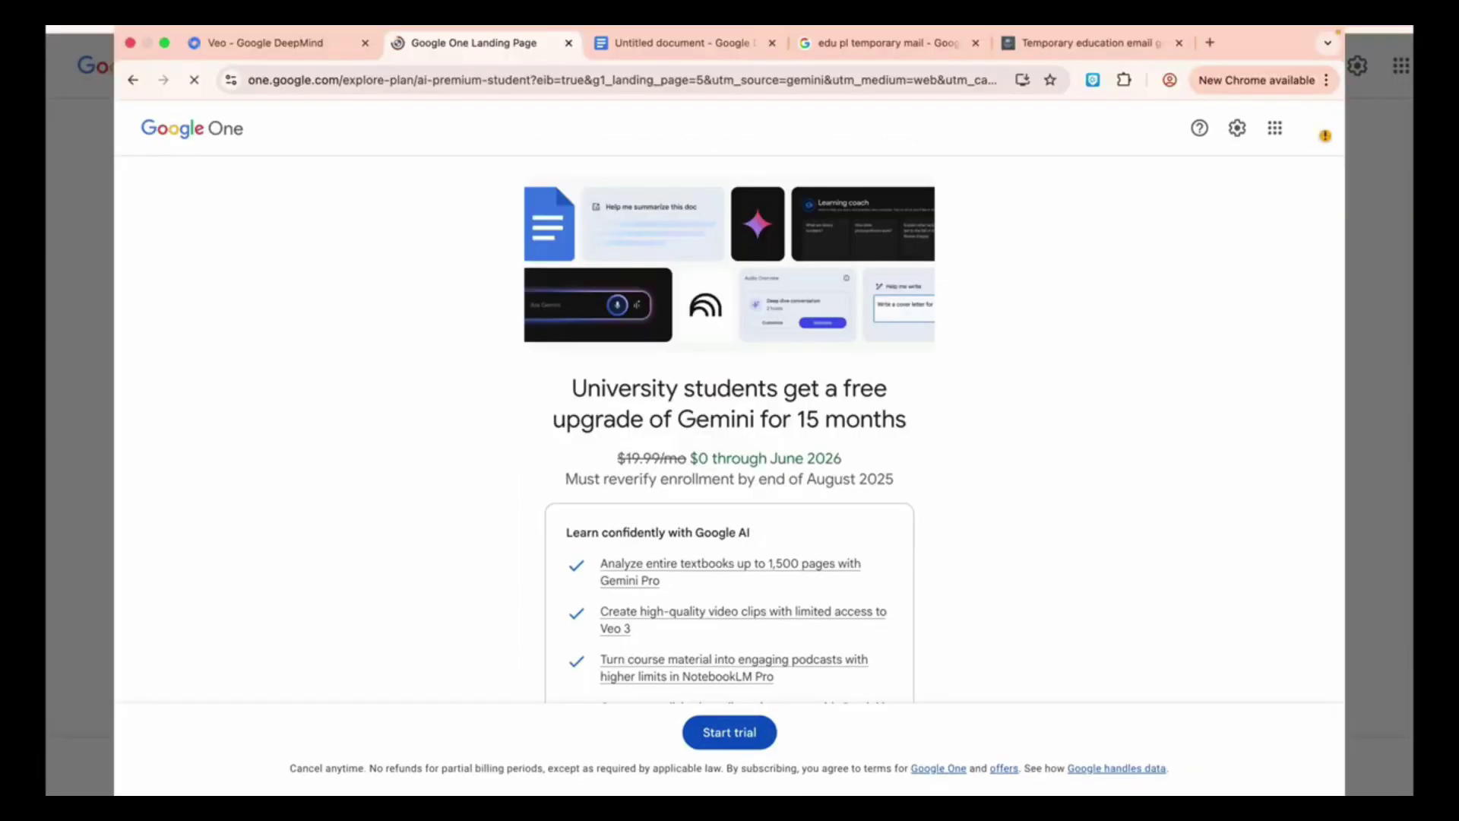
scroll(730, 430, down, 3)
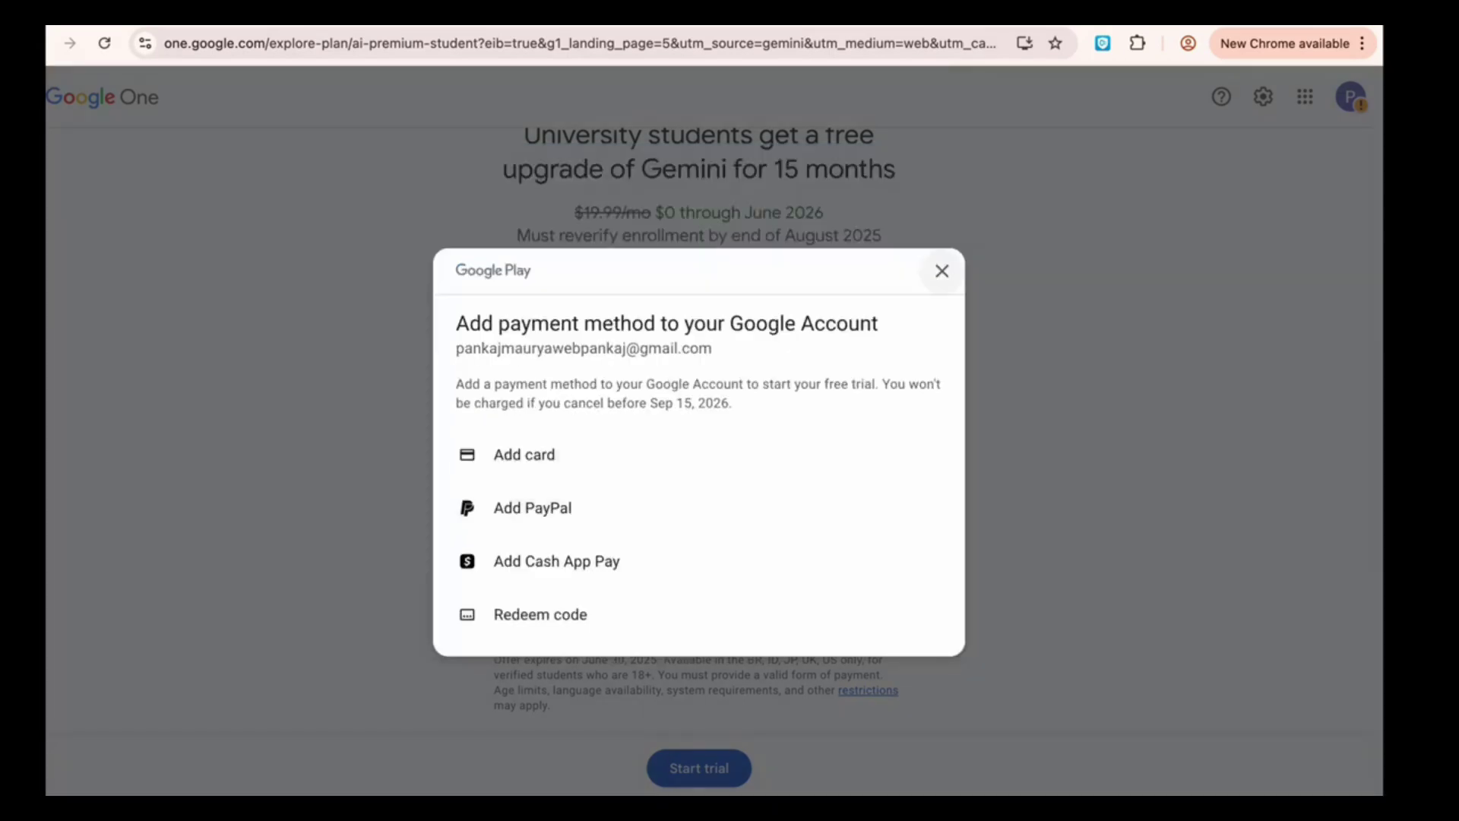
click(941, 270)
scroll(700, 456, up, 3)
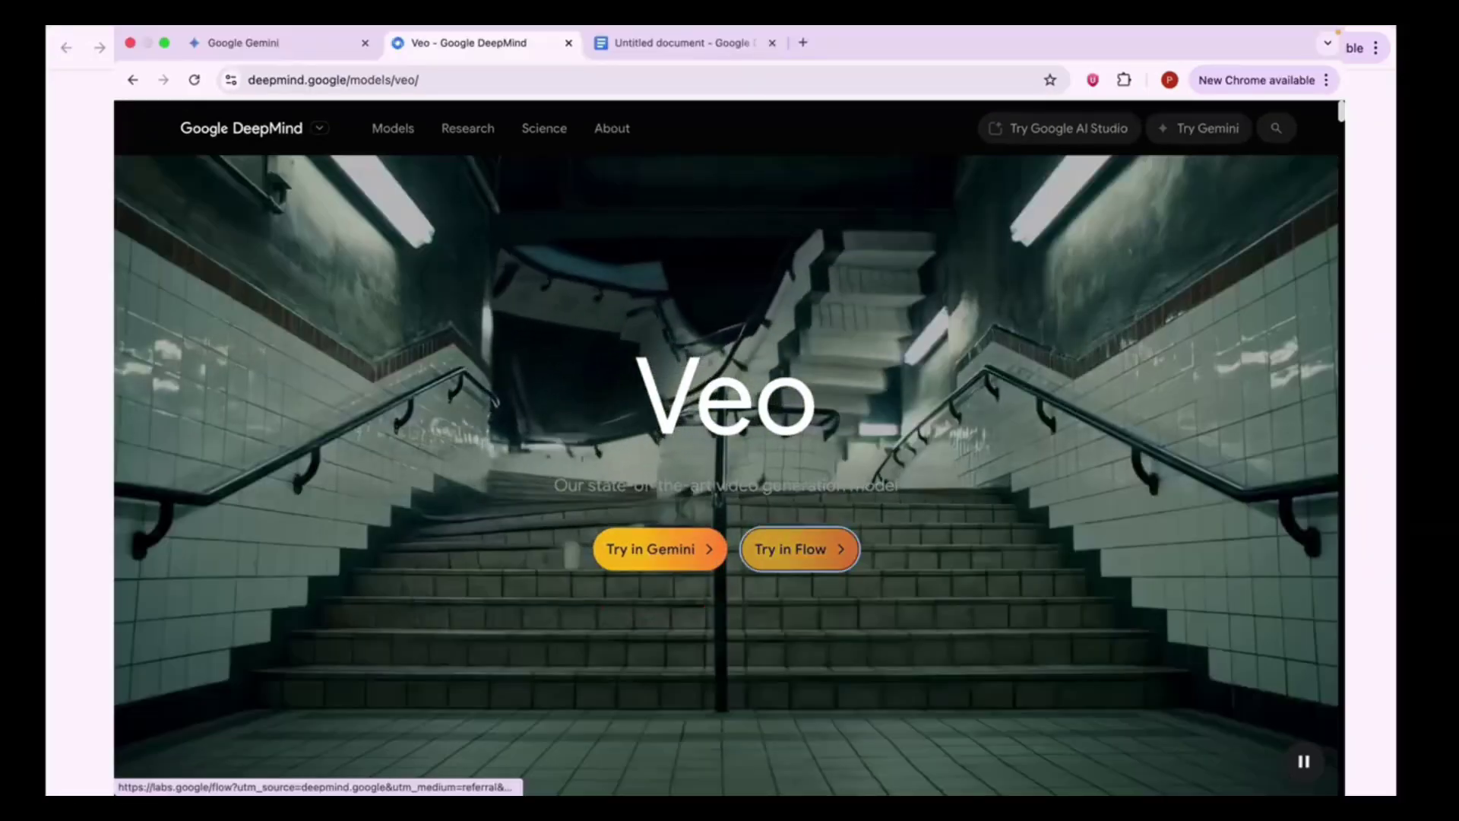
Open Flow from the Veo page and configure a Frames to Video generation with Landscape (16:9) and Veo 3.1 - Quality
click(799, 549)
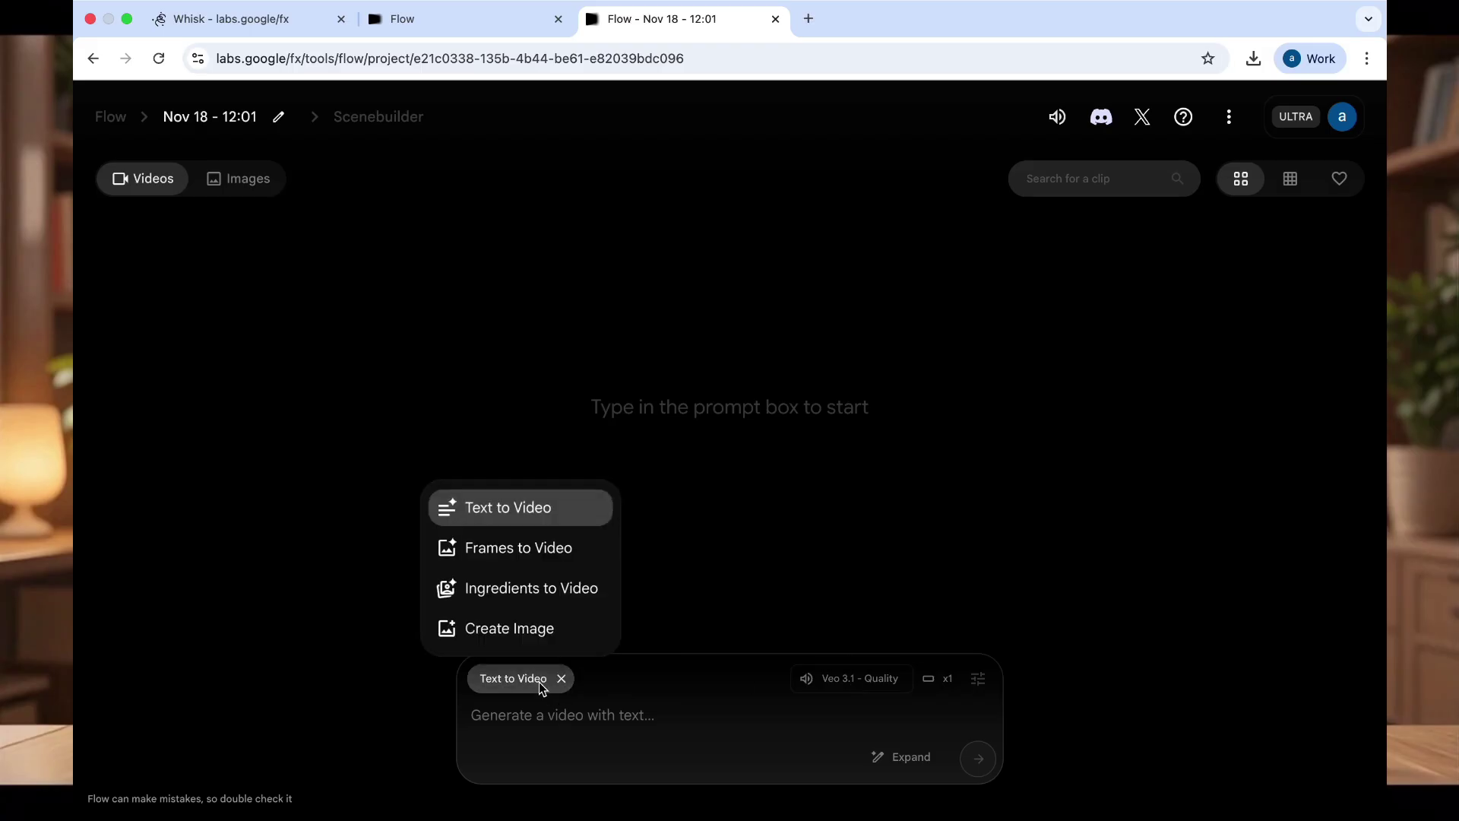
click(521, 547)
click(979, 678)
click(684, 517)
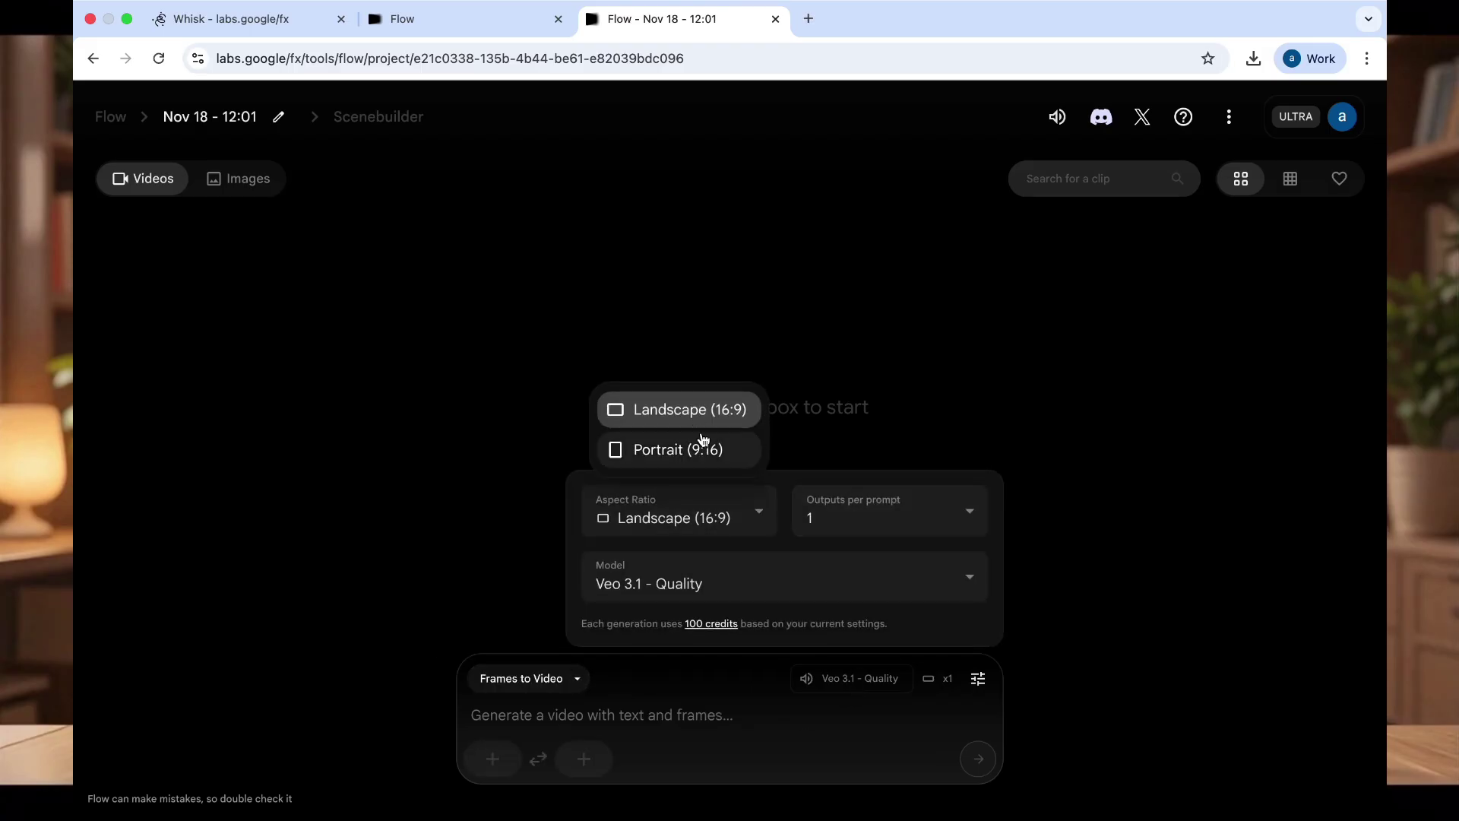
click(700, 395)
click(729, 581)
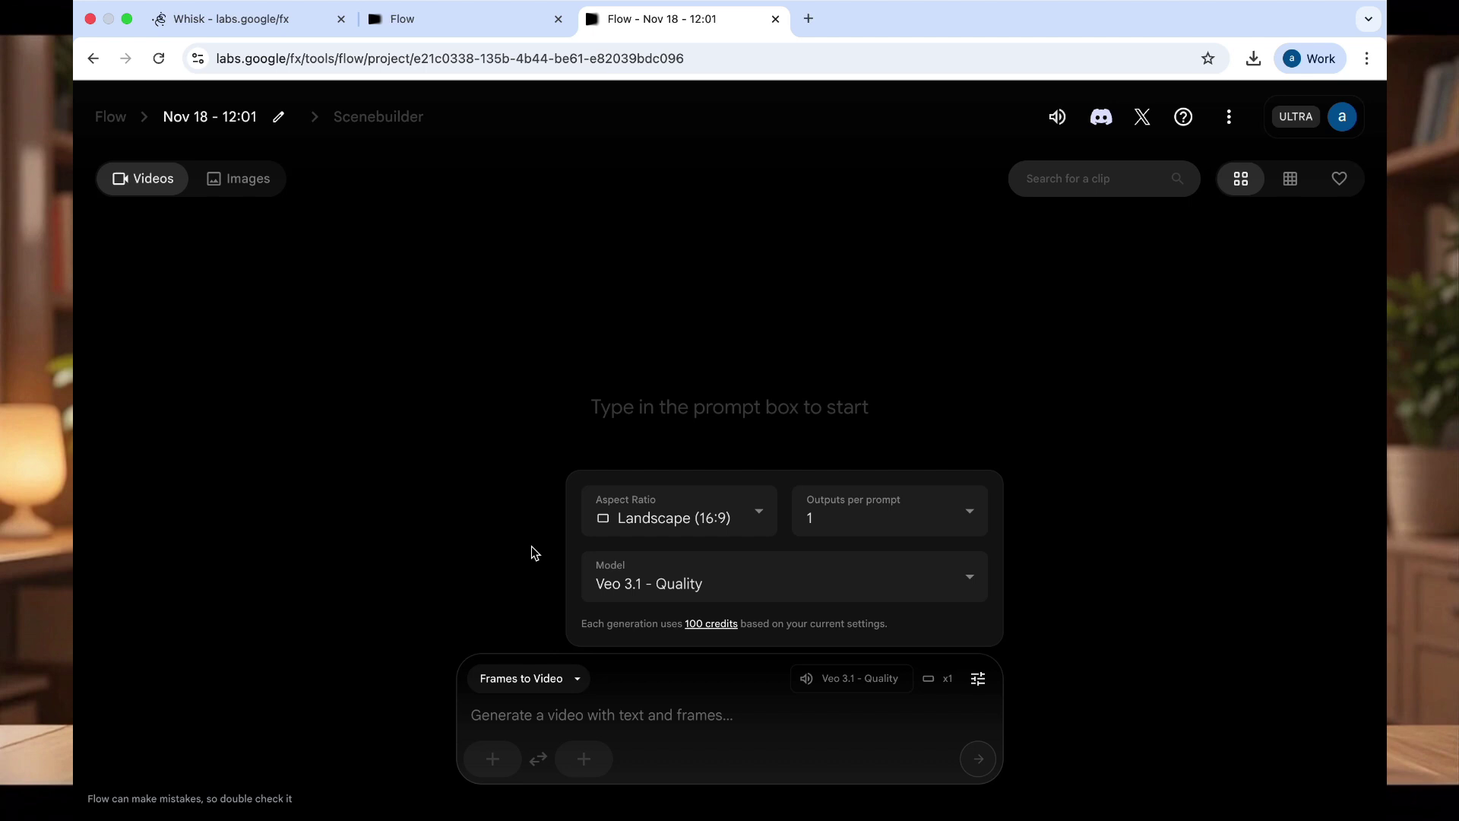
Paste the timed video script into the prompt and add the first library image as the start frame
click(624, 733)
key(super+v)
click(492, 758)
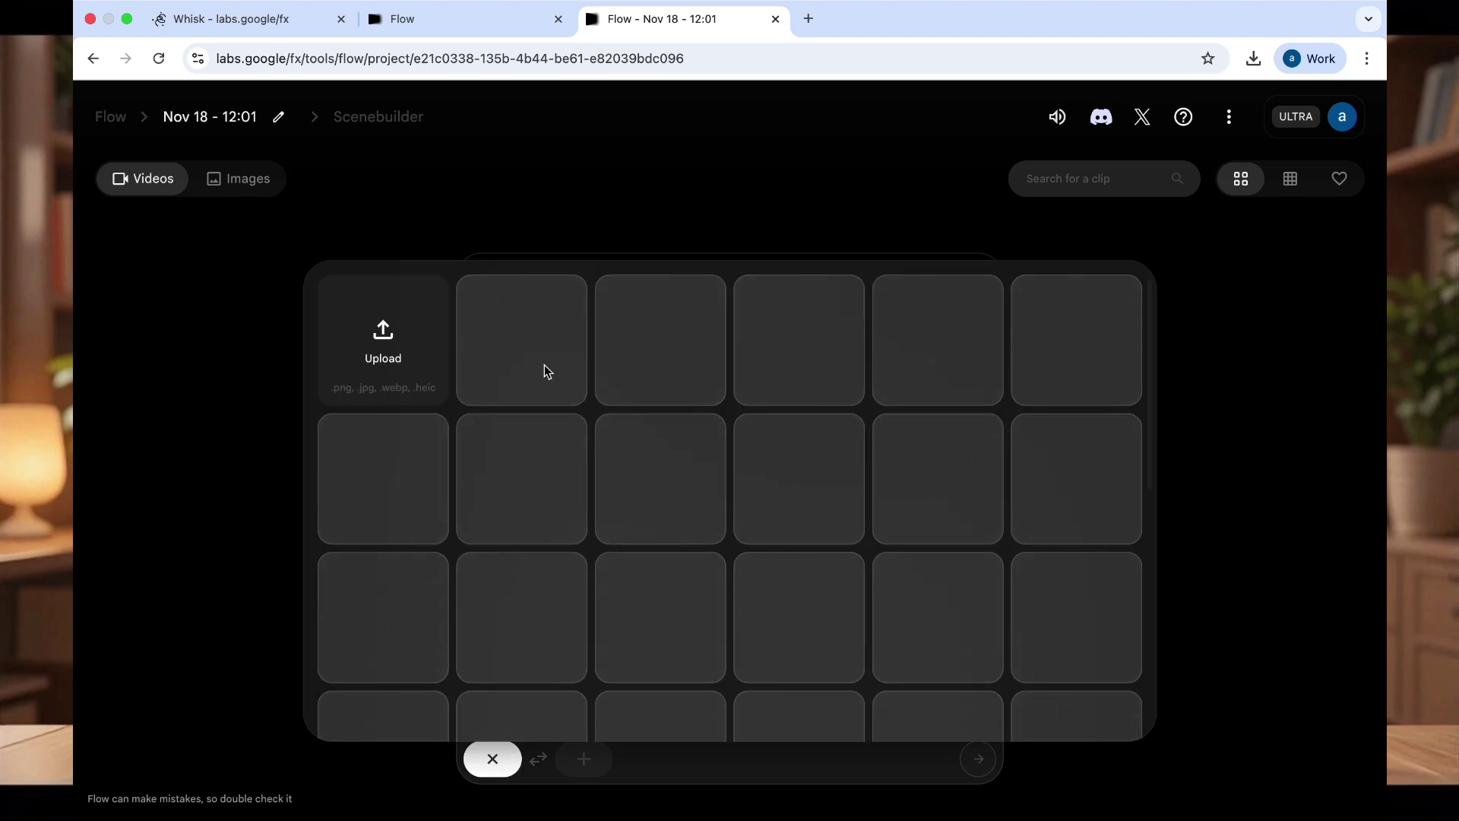
click(544, 365)
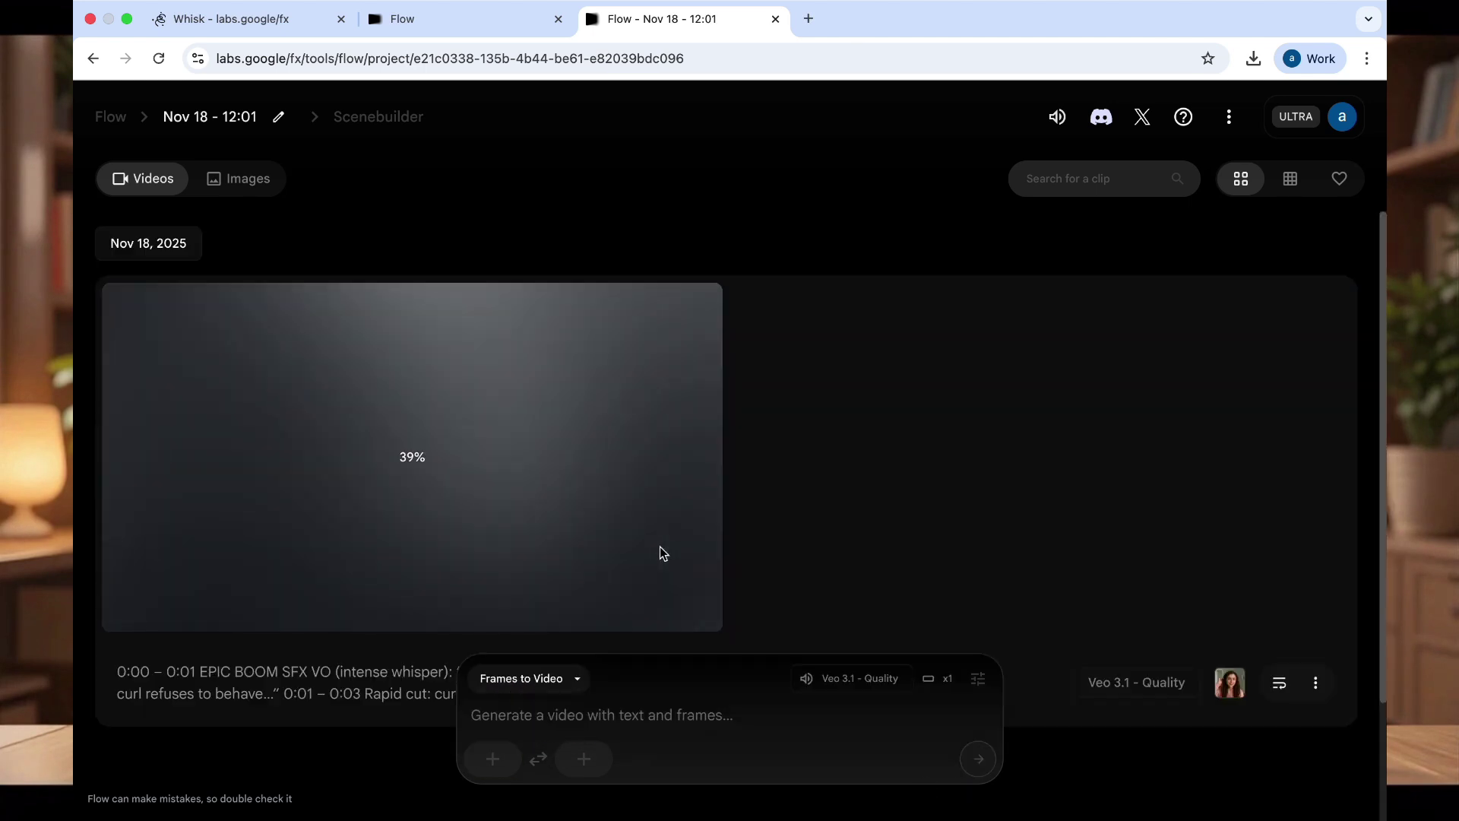